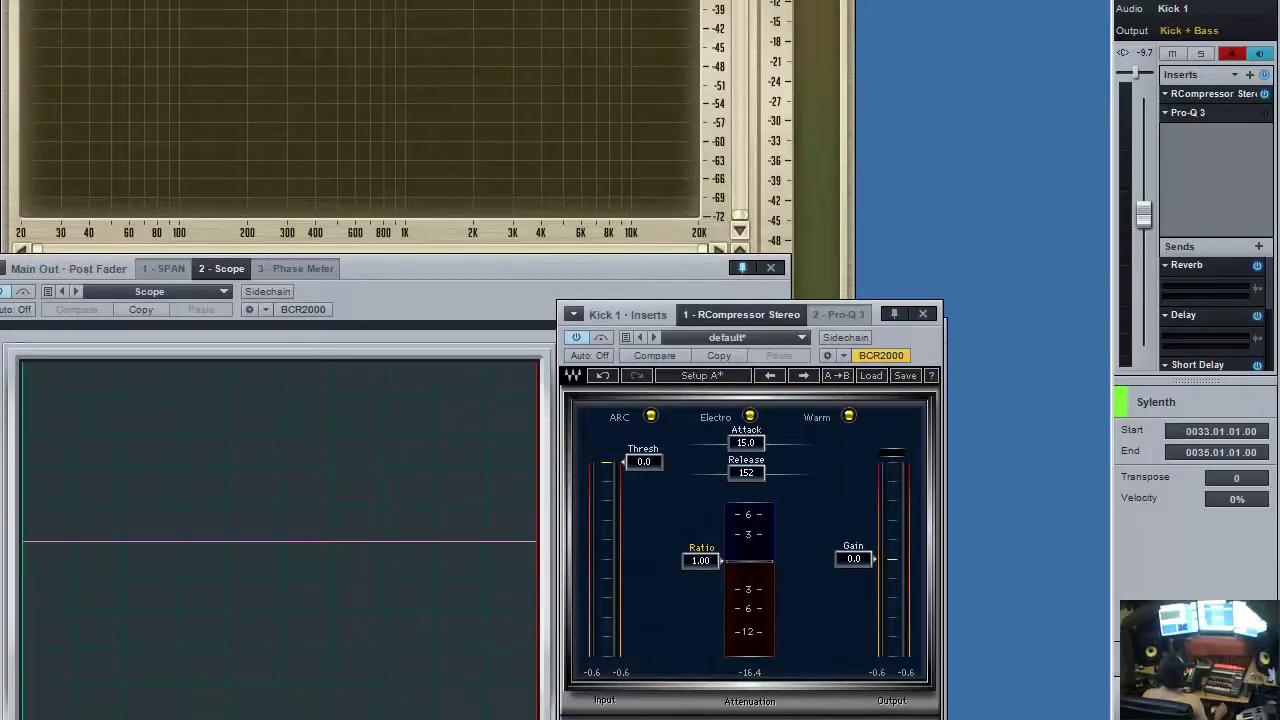
pyautogui.press('space')
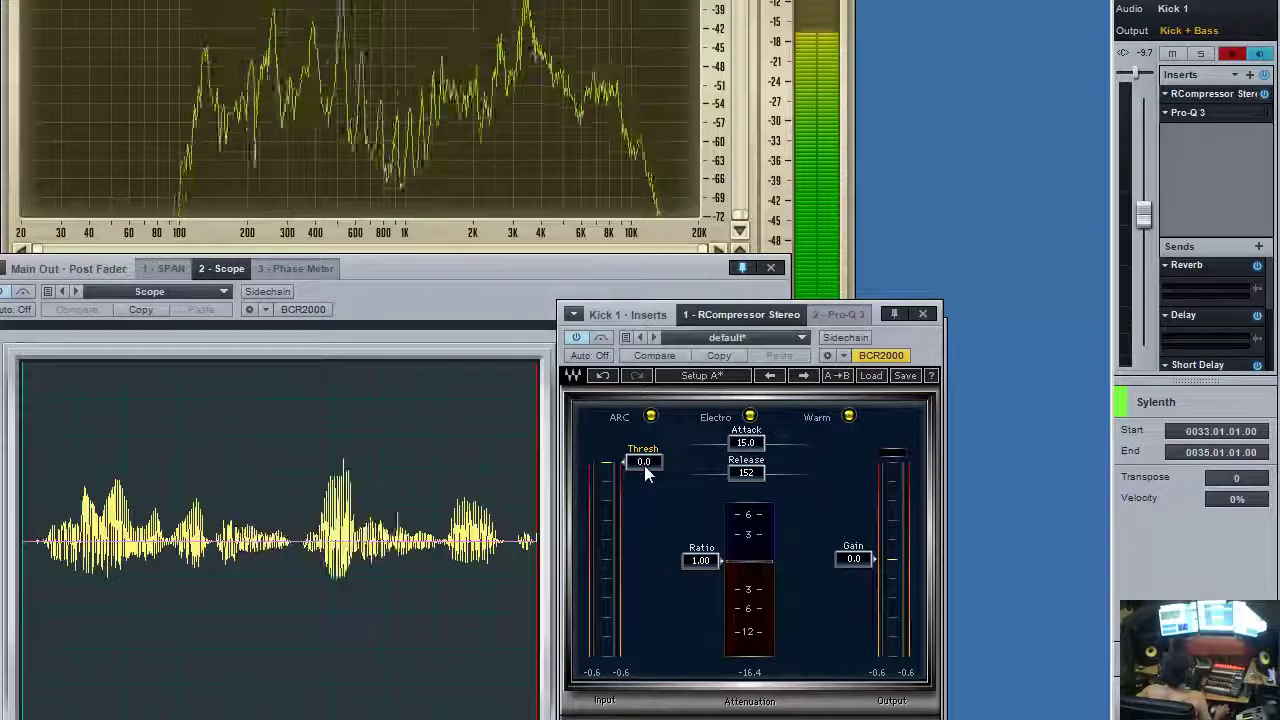
# Drag Kick 1's RCompressor Thresh down to -6.1 dB so the ratio begins rising to 1.02
pyautogui.moveTo(644, 465); pyautogui.dragTo(632, 522)
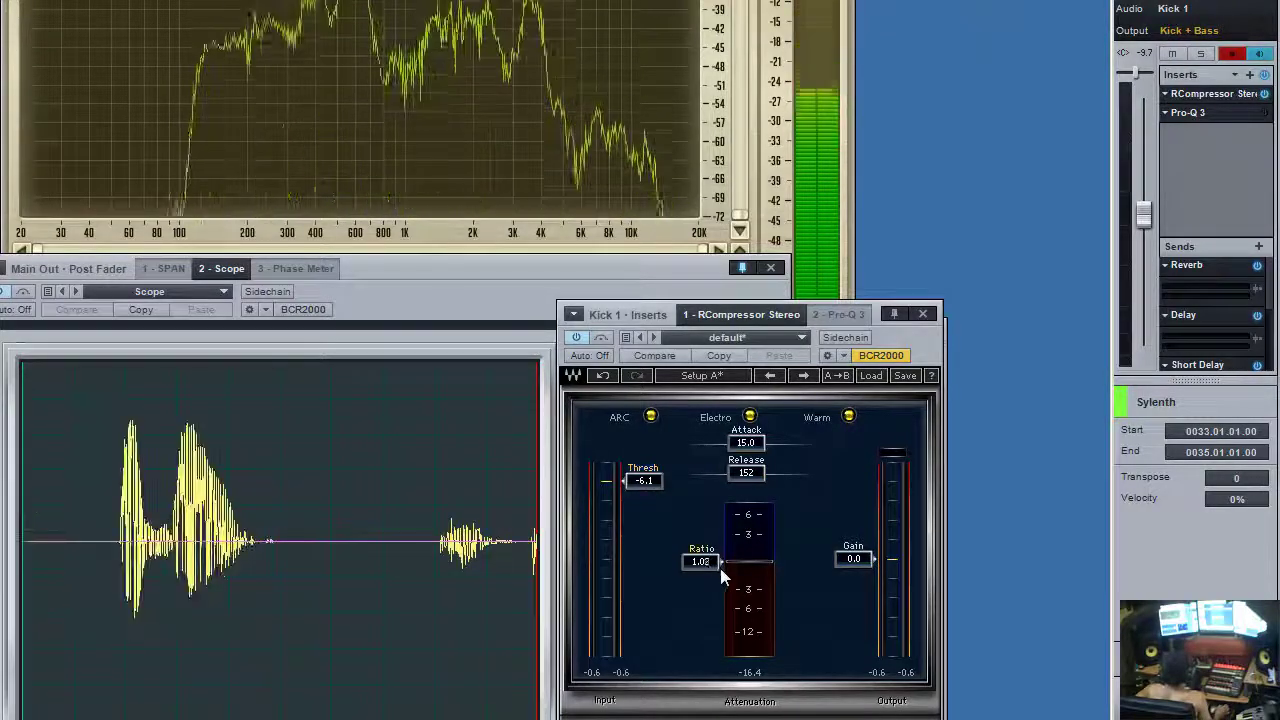
# Set the RCompressor Ratio on Kick 1 to 2.00, keeping the threshold at -6.1
pyautogui.moveTo(720, 568); pyautogui.dragTo(743, 657)
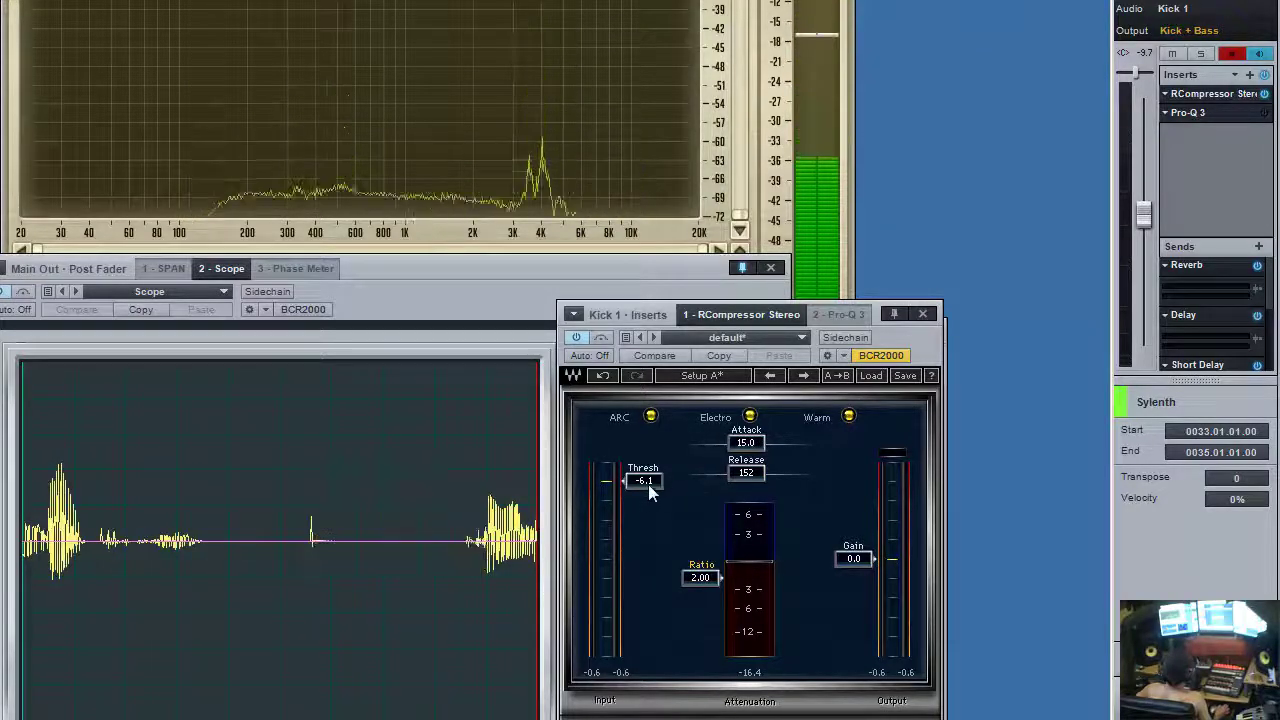
# Push Kick 1's RCompressor threshold below -10 dB, then back up to exactly -10.0
pyautogui.moveTo(648, 484); pyautogui.dragTo(650, 512)
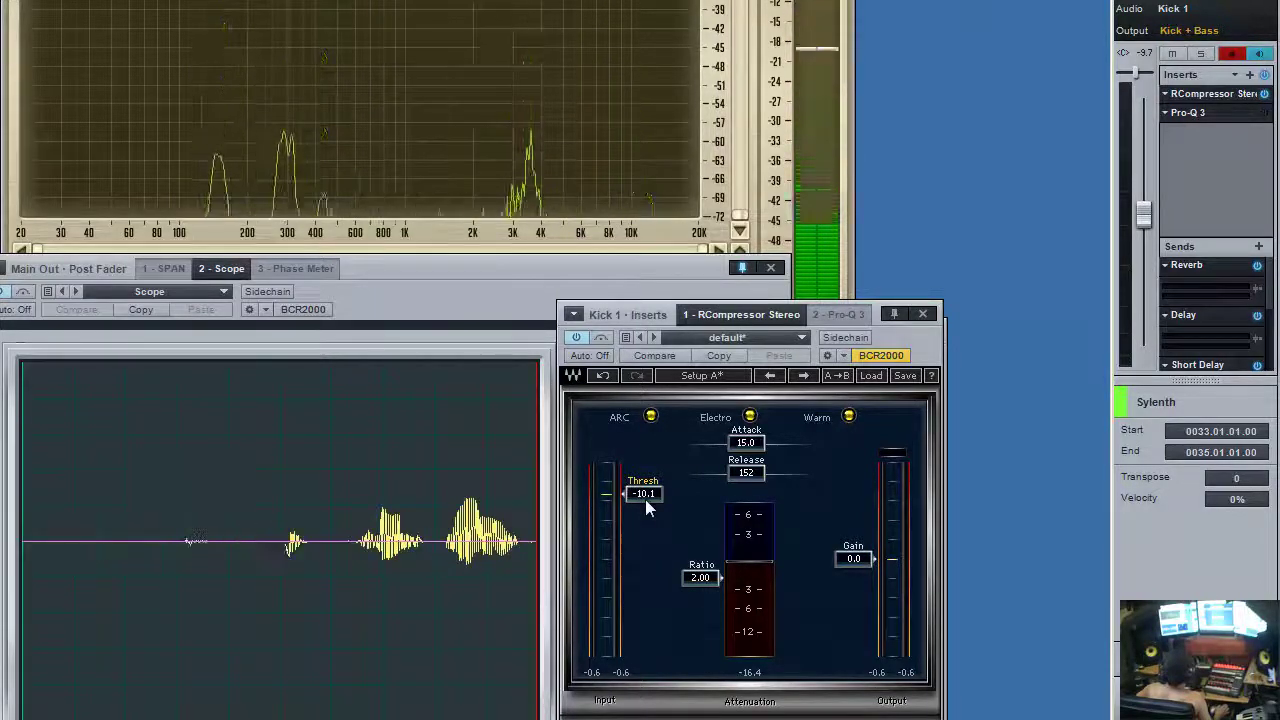
pyautogui.moveTo(645, 499)
pyautogui.mouseDown()
pyautogui.moveTo(651, 455)
pyautogui.moveTo(647, 494)
pyautogui.mouseUp()
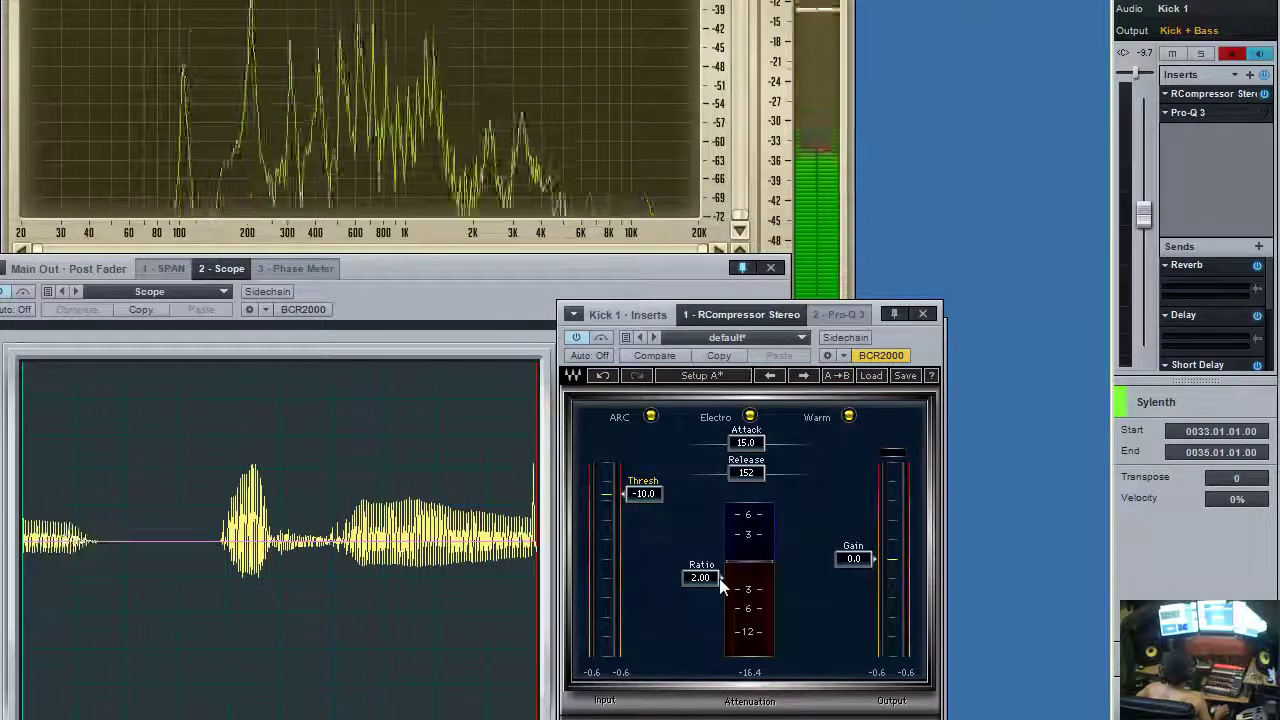
# Raise the Kick 1 RCompressor Ratio to 4.01 with the threshold held at -10.0
pyautogui.moveTo(719, 578); pyautogui.dragTo(737, 671)
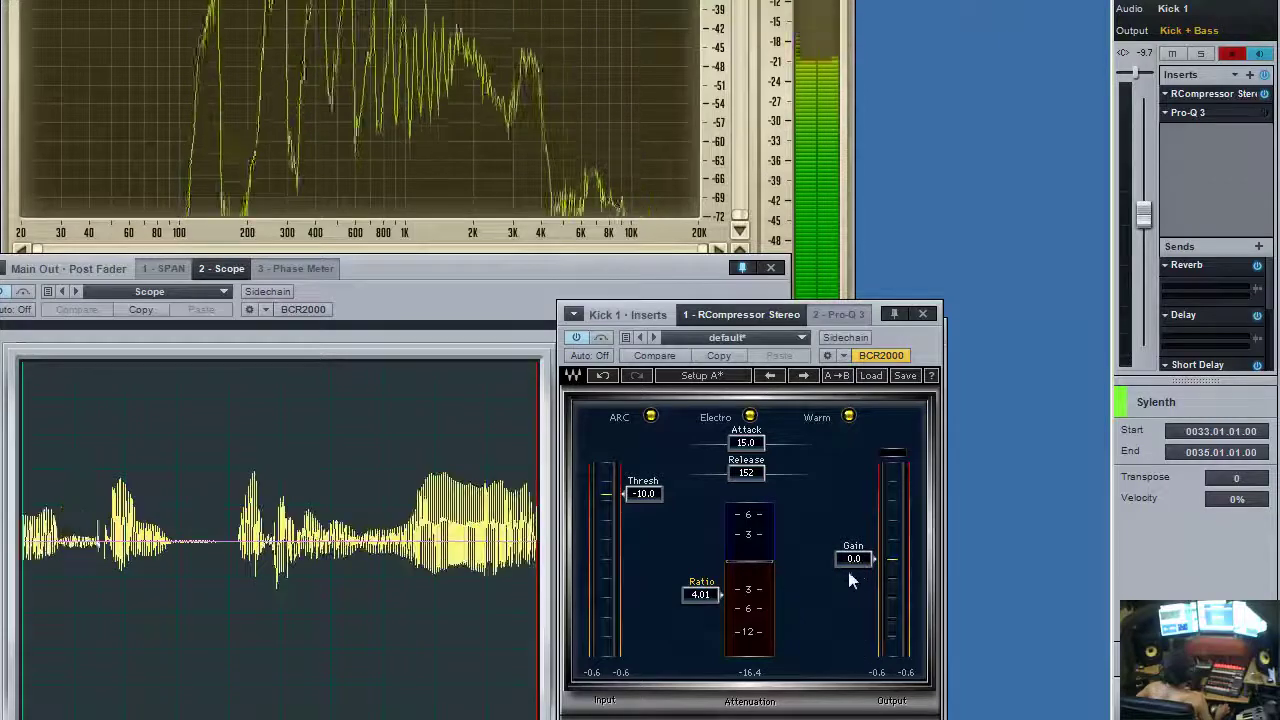
# Sweep Kick 1's RCompressor makeup gain between its extremes, including -30.0, and settle it at 0.2 dB
pyautogui.moveTo(852, 559)
pyautogui.mouseDown()
pyautogui.moveTo(860, 668)
pyautogui.moveTo(846, 548)
pyautogui.moveTo(848, 570)
pyautogui.mouseUp()
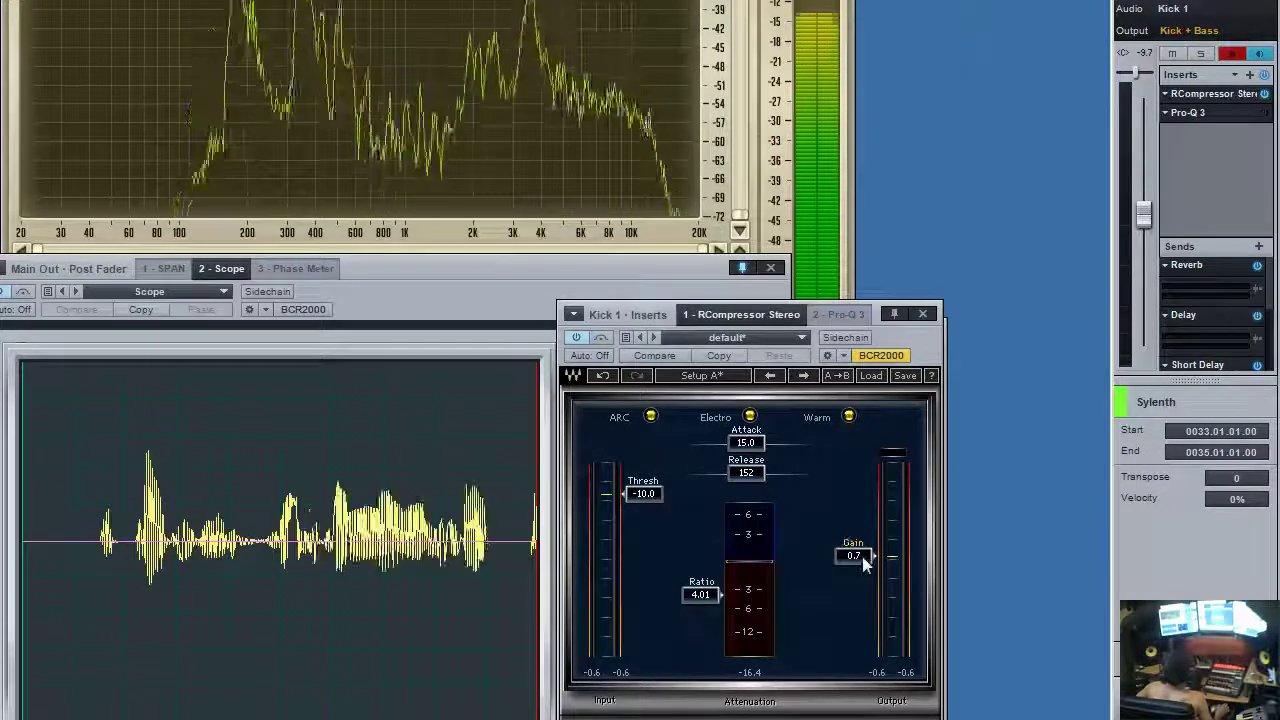
pyautogui.moveTo(862, 556); pyautogui.dragTo(847, 629)
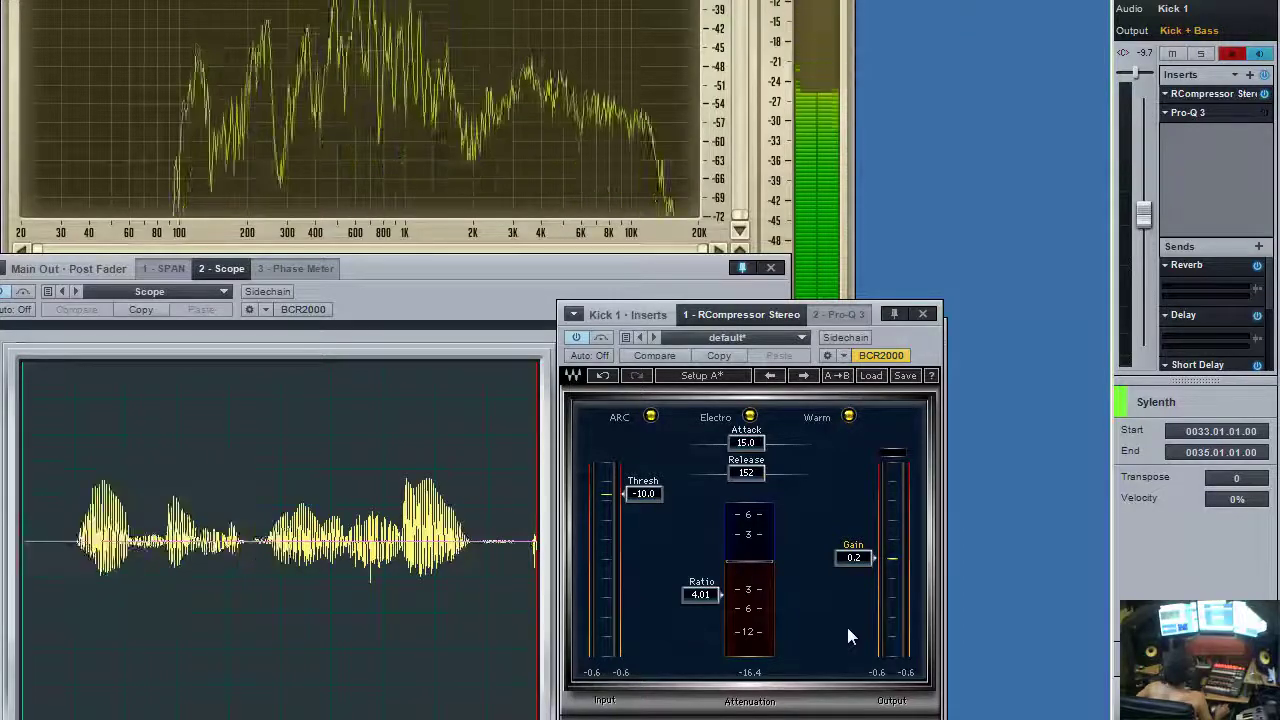
pyautogui.moveTo(848, 630); pyautogui.dragTo(869, 565)
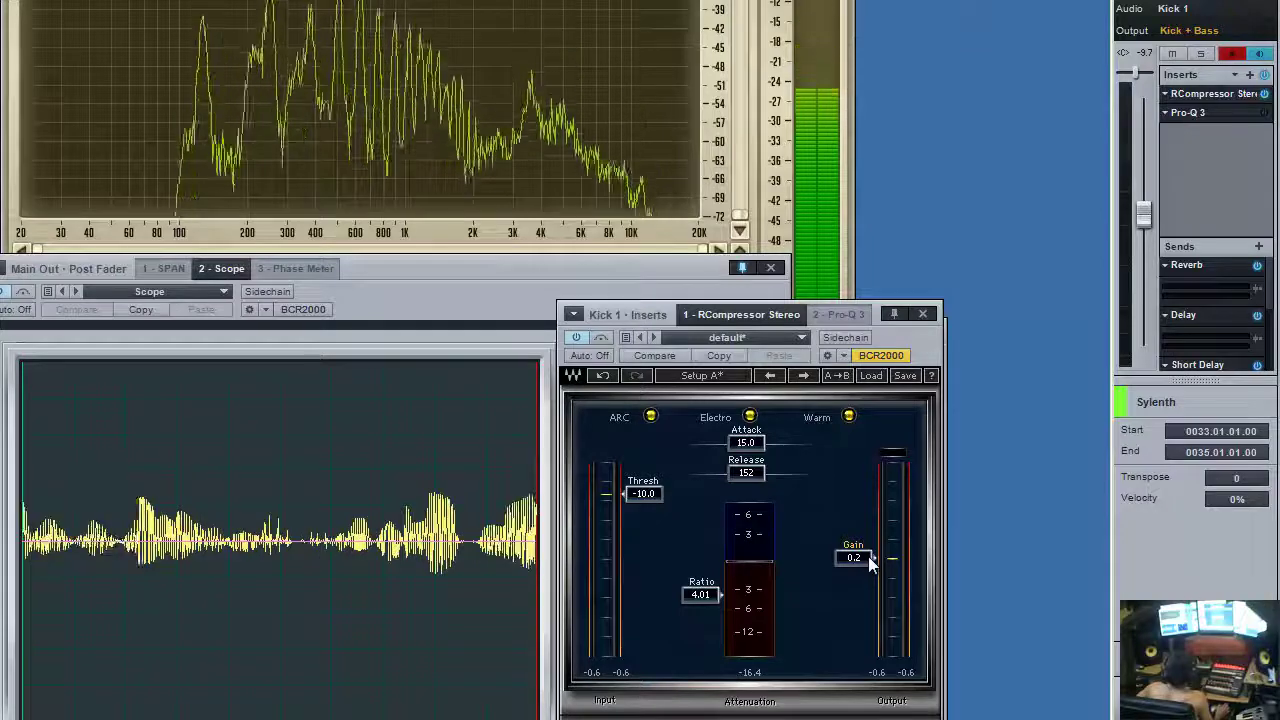
pyautogui.moveTo(868, 556)
pyautogui.mouseDown()
pyautogui.moveTo(870, 650)
pyautogui.moveTo(872, 562)
pyautogui.mouseUp()
pyautogui.moveTo(895, 642); pyautogui.dragTo(858, 471)
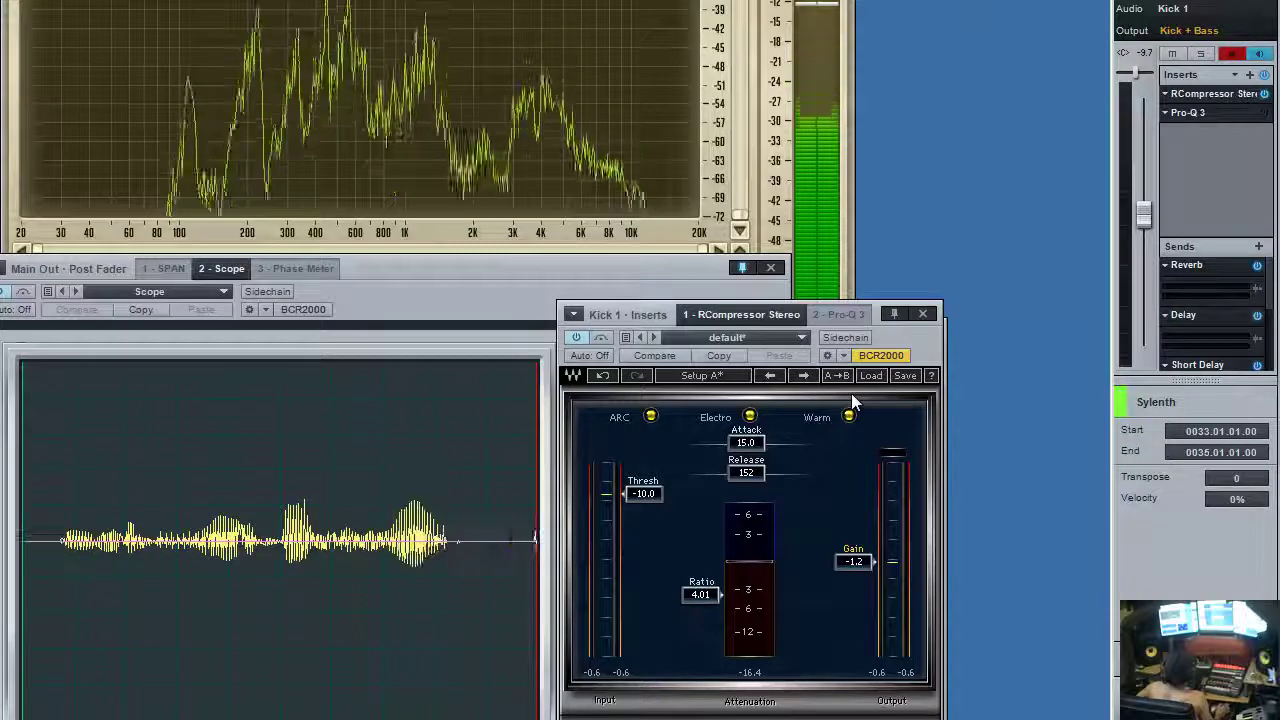
pyautogui.moveTo(868, 562); pyautogui.dragTo(871, 674)
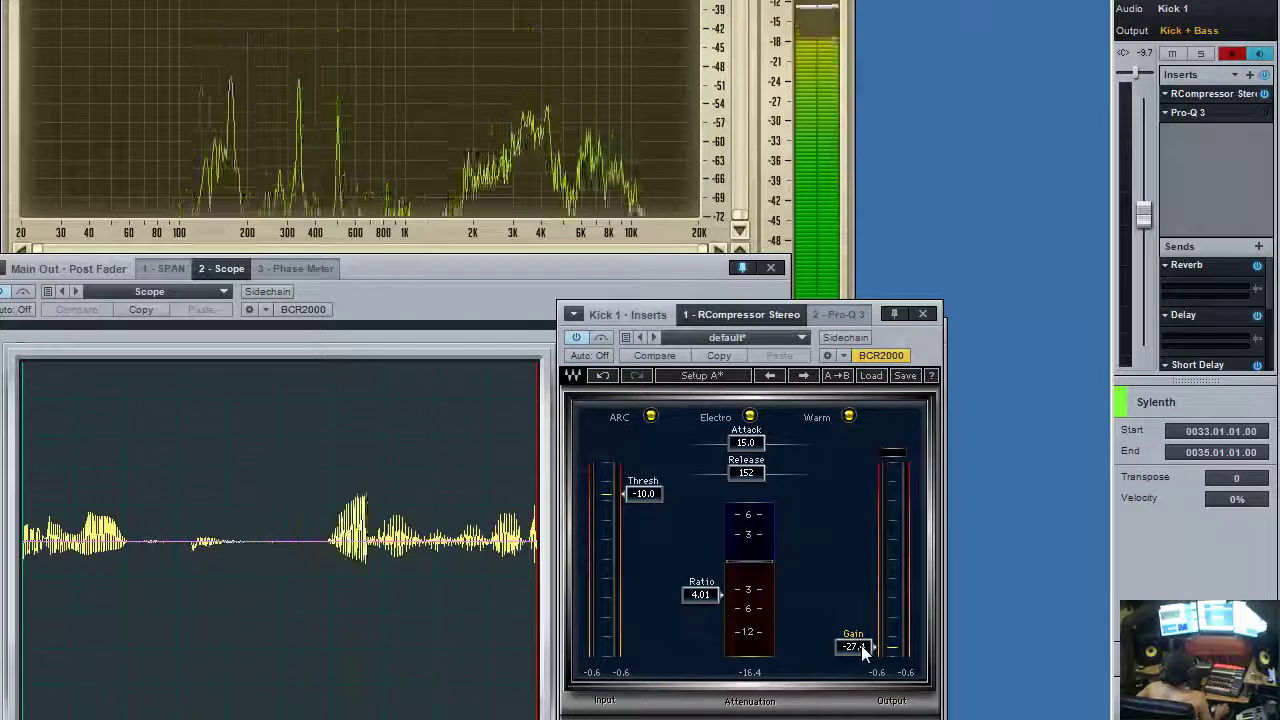
pyautogui.moveTo(853, 646); pyautogui.dragTo(857, 606)
pyautogui.moveTo(857, 518); pyautogui.dragTo(858, 475)
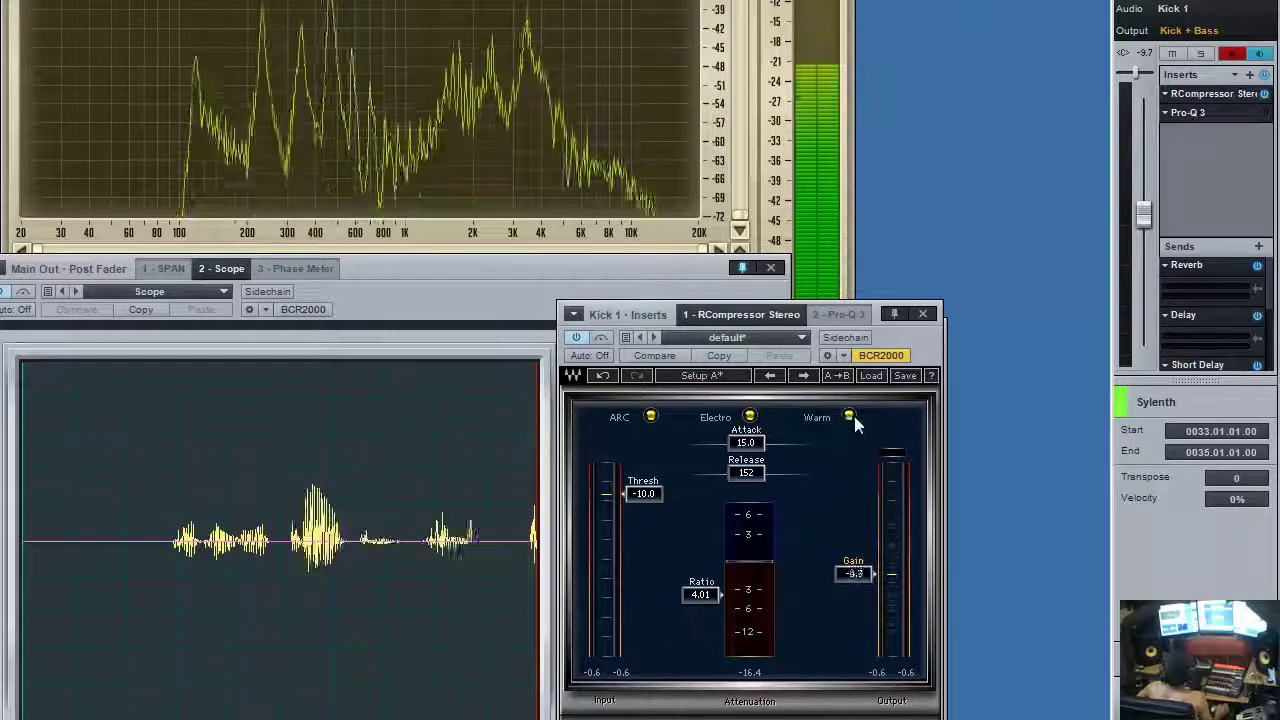
pyautogui.moveTo(850, 397); pyautogui.dragTo(844, 373)
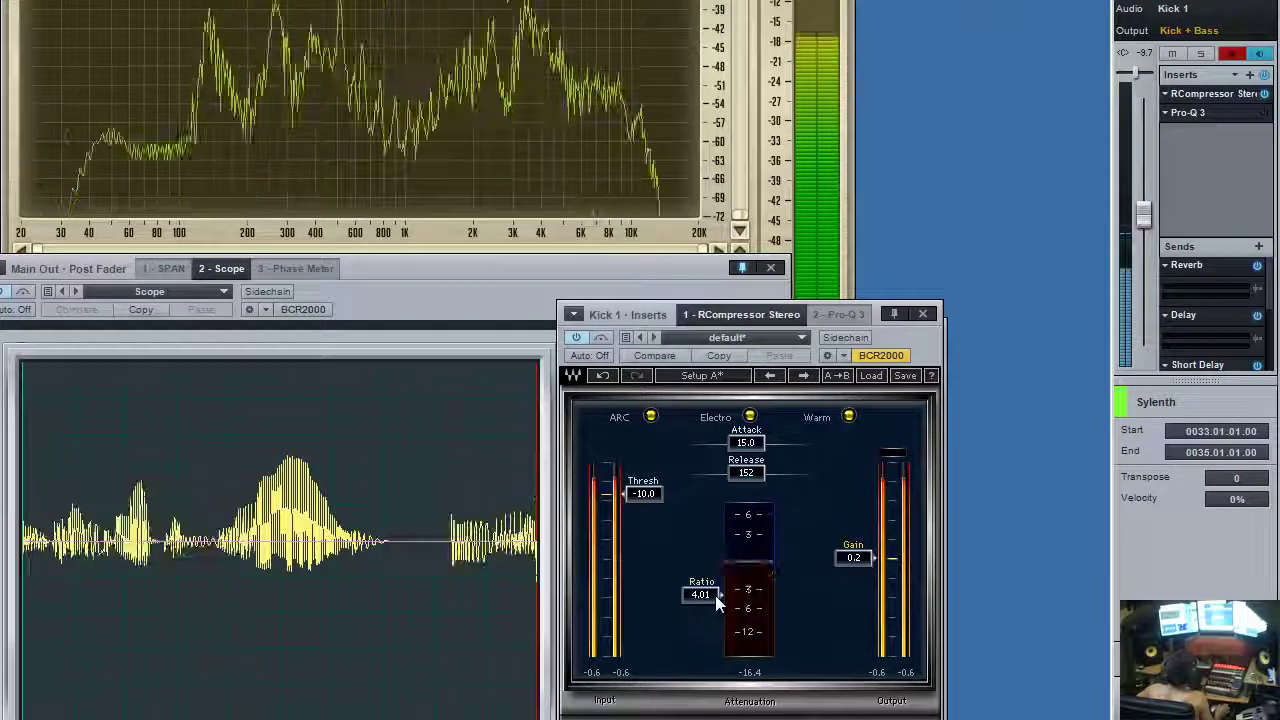
# Push Kick 1's RCompressor Ratio to 18.14 and drop the Thresh to -24.2 dB
pyautogui.moveTo(715, 595); pyautogui.dragTo(733, 710)
pyautogui.moveTo(647, 492); pyautogui.dragTo(663, 620)
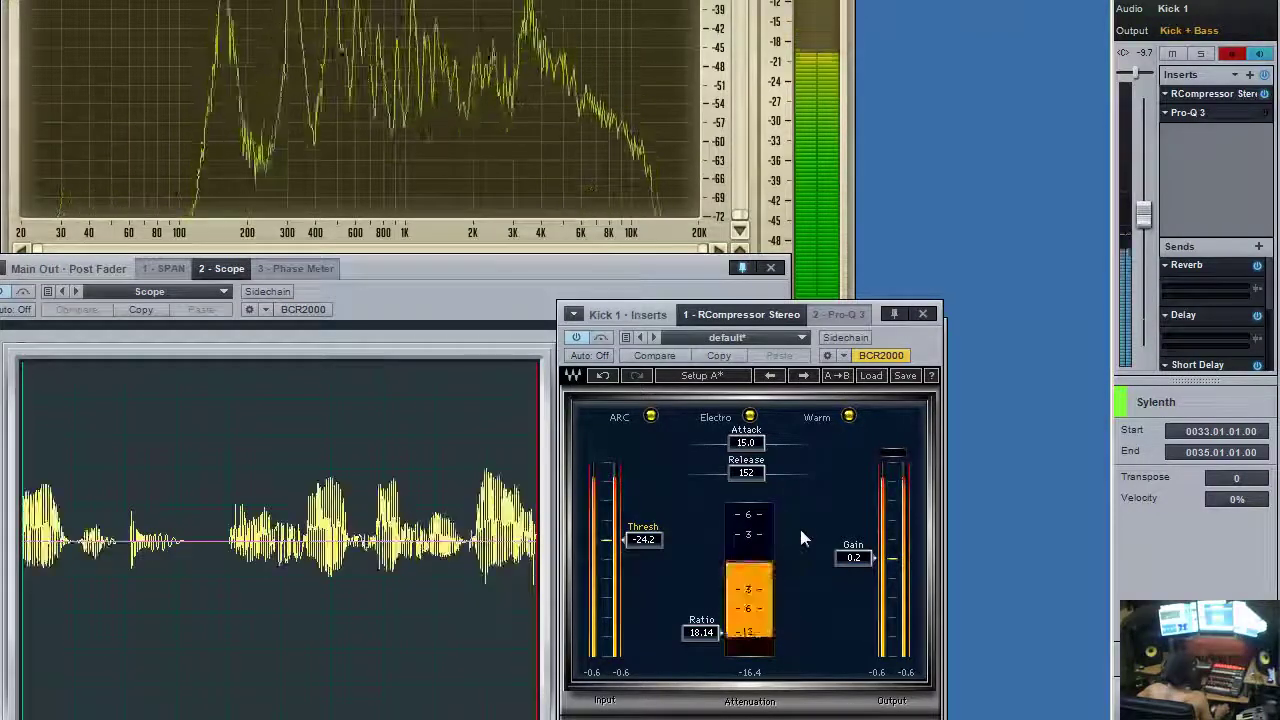
# Sweep the Kick 1 RCompressor Release up to 5000, then back to 4764
pyautogui.moveTo(754, 469); pyautogui.dragTo(914, 464)
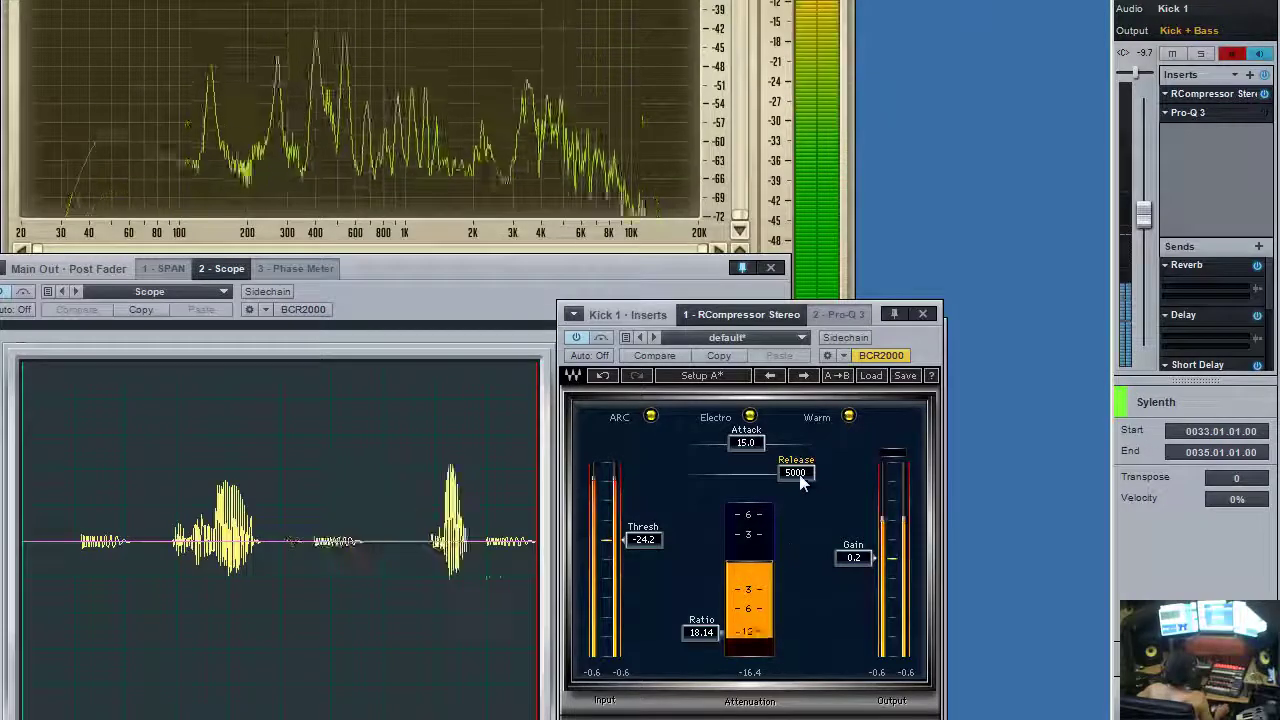
pyautogui.moveTo(799, 474); pyautogui.dragTo(794, 475)
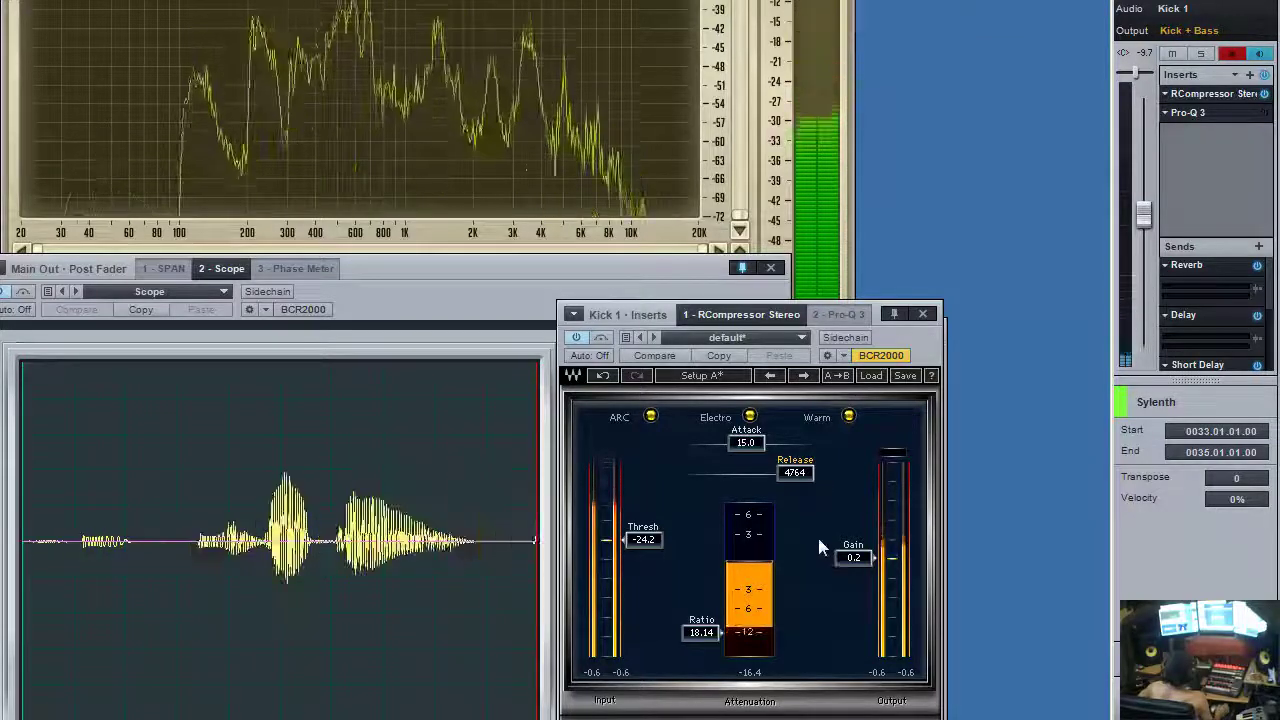
# Move the Kick 1 makeup gain fader down to -27.6, up near 0, and finally to -26.8 dB
pyautogui.moveTo(858, 559); pyautogui.dragTo(855, 490)
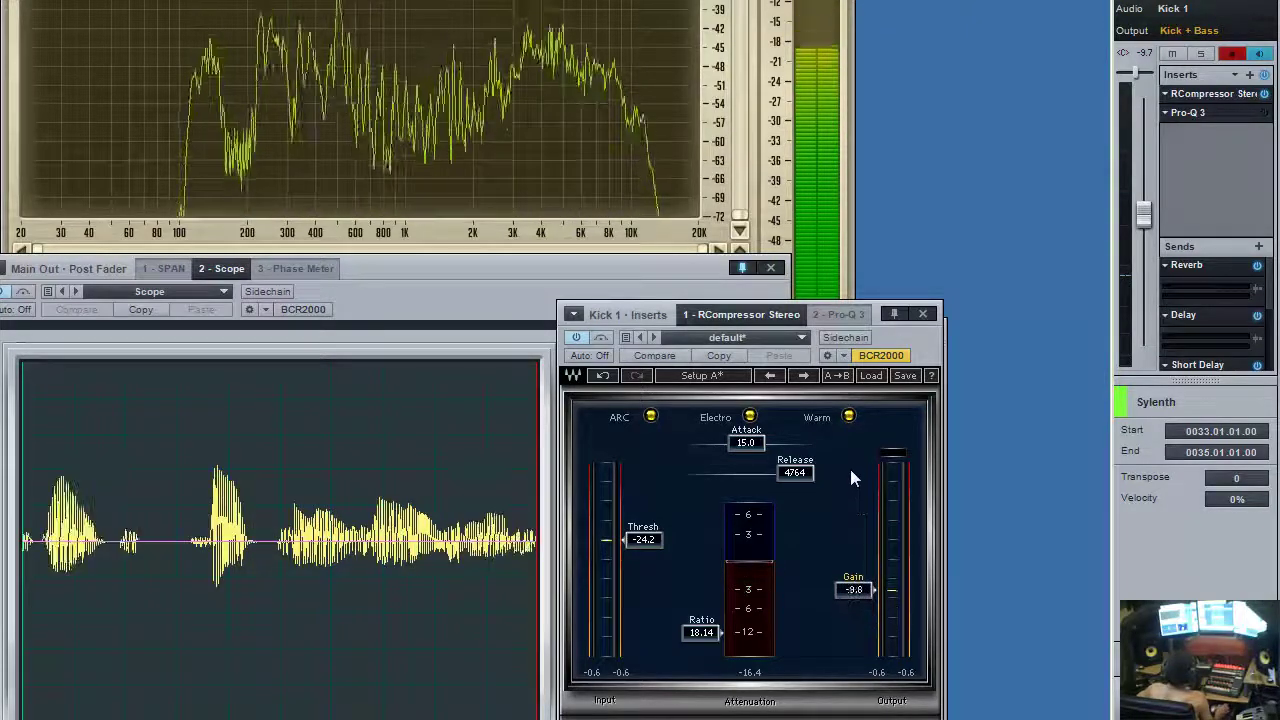
pyautogui.moveTo(868, 594)
pyautogui.mouseDown()
pyautogui.moveTo(881, 645)
pyautogui.moveTo(873, 573)
pyautogui.mouseUp()
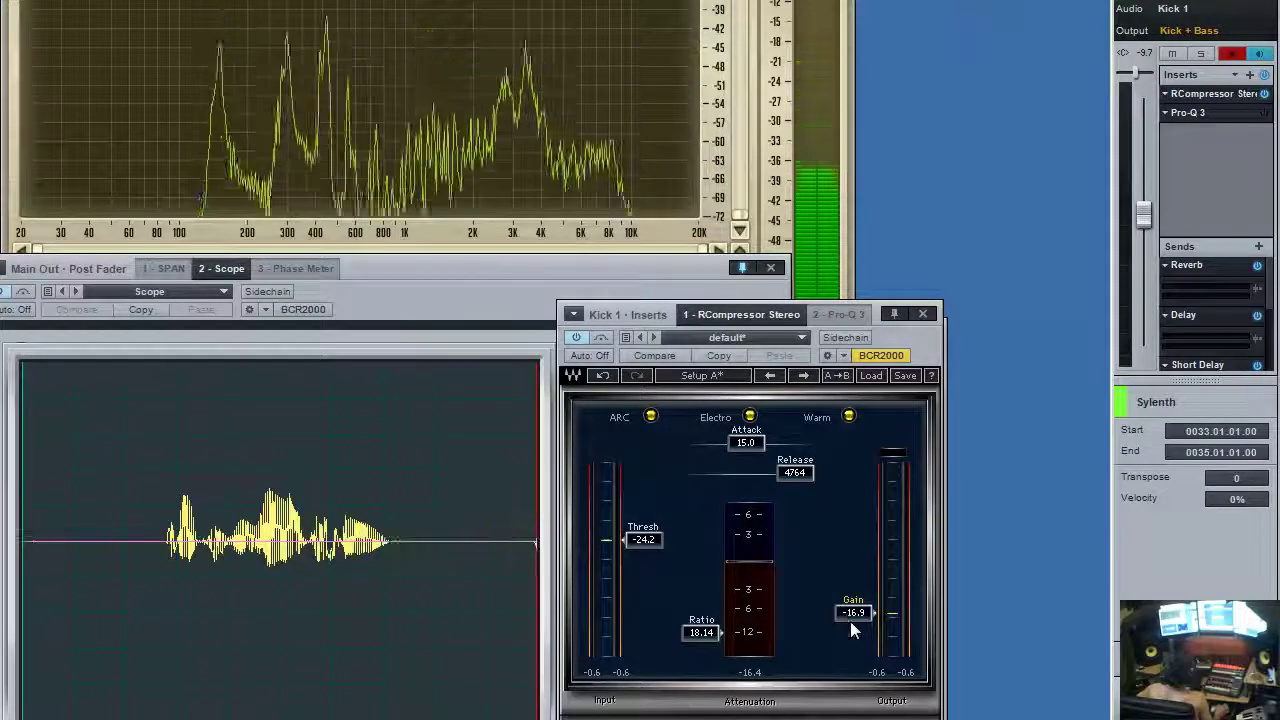
pyautogui.moveTo(852, 617); pyautogui.dragTo(853, 510)
pyautogui.moveTo(852, 563); pyautogui.dragTo(852, 551)
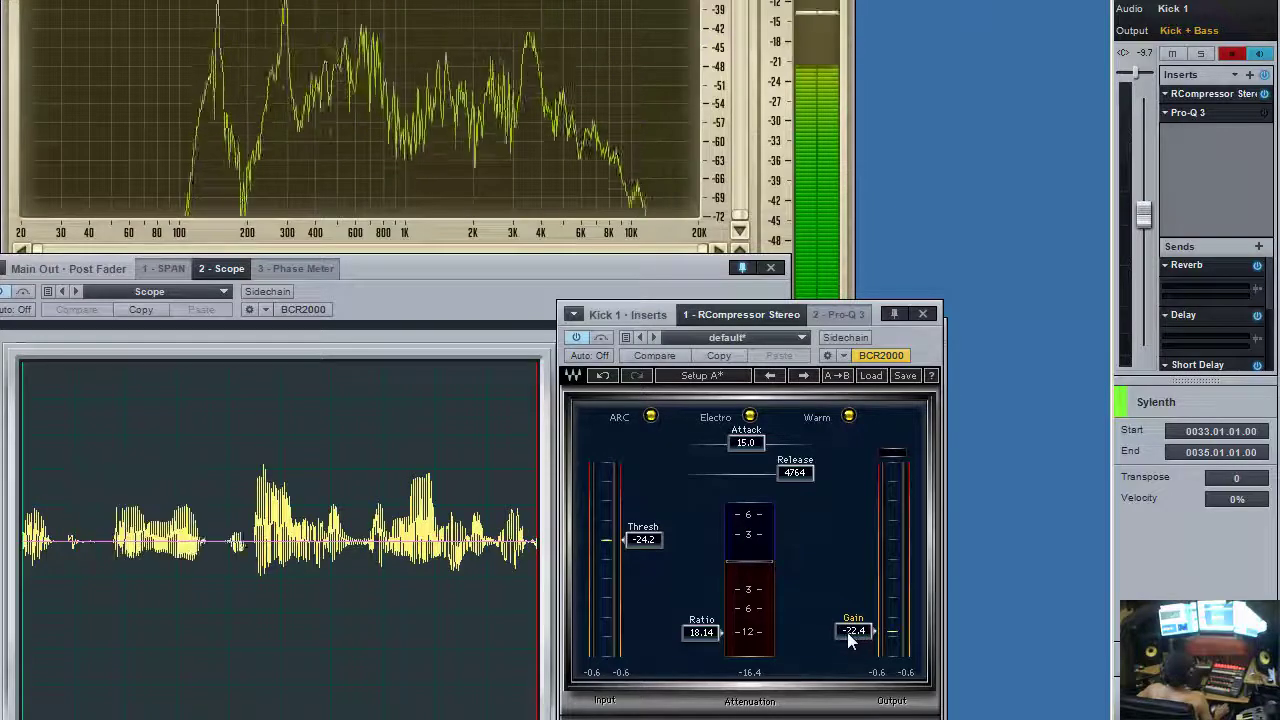
pyautogui.moveTo(847, 634); pyautogui.dragTo(846, 693)
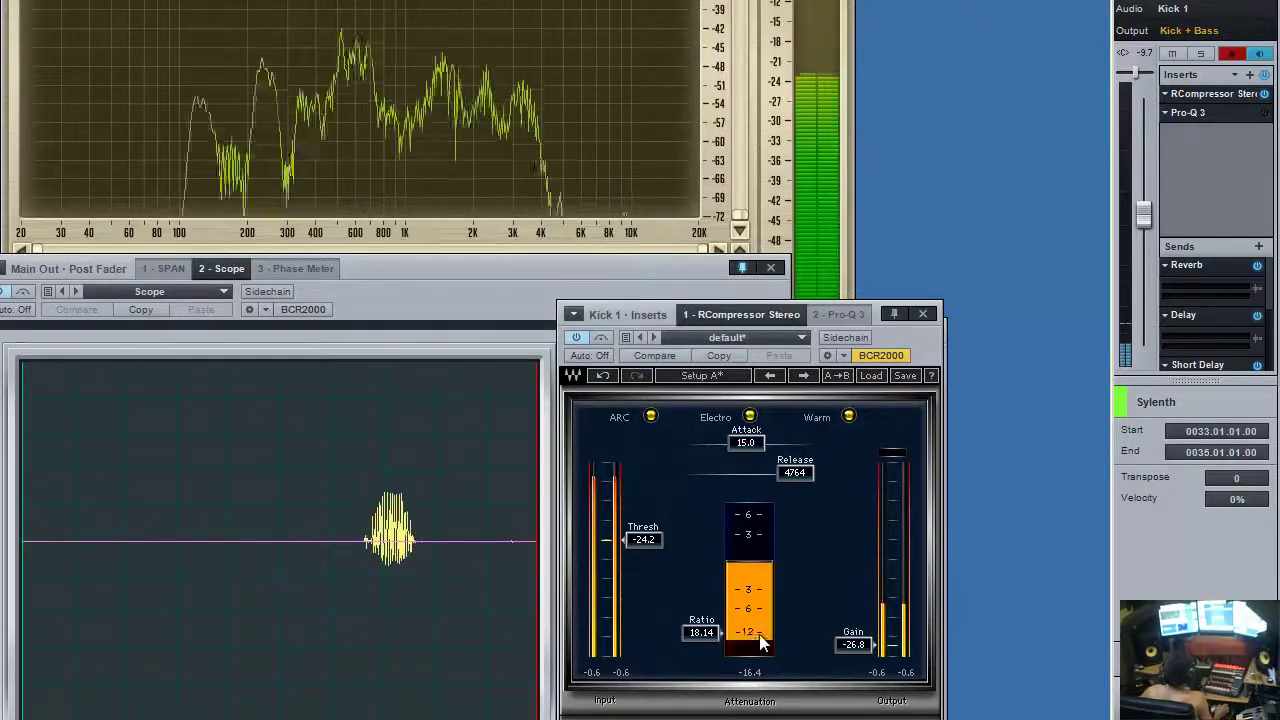
# Shorten the Kick 1 RCompressor Release to 37.8 and restore the makeup gain to 0.2 dB
pyautogui.moveTo(799, 475); pyautogui.dragTo(445, 480)
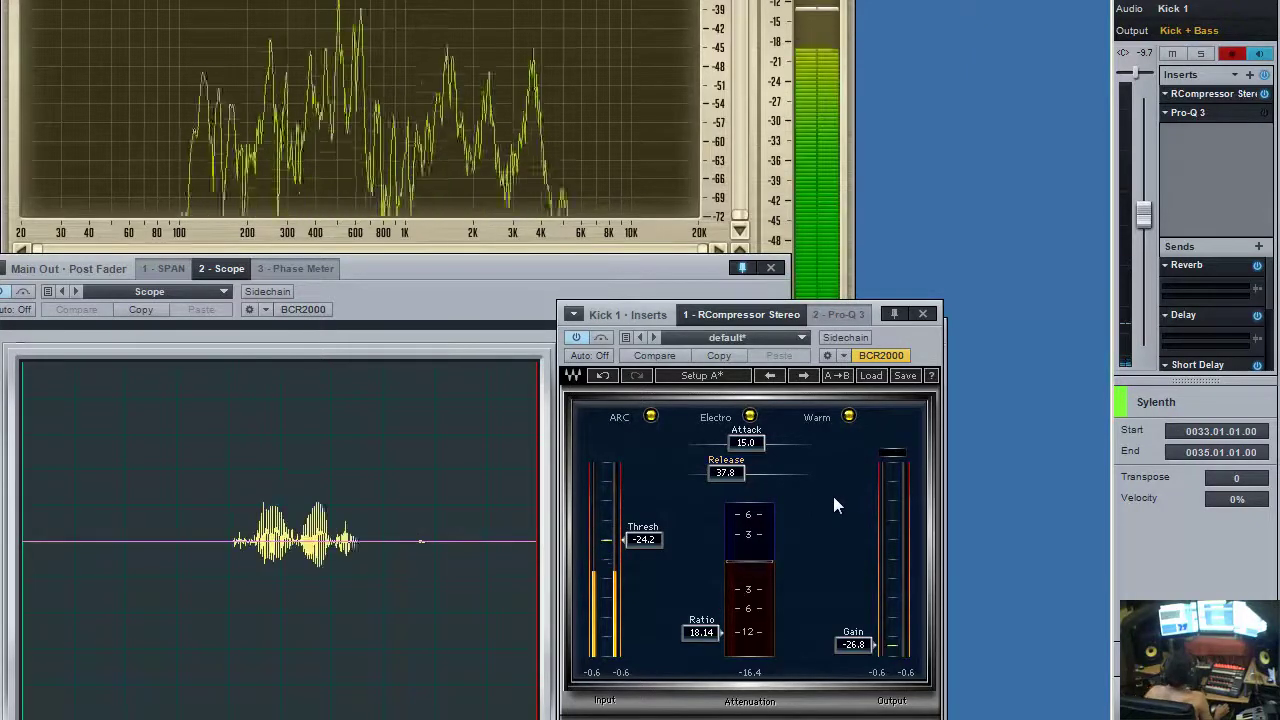
pyautogui.moveTo(853, 644); pyautogui.dragTo(870, 591)
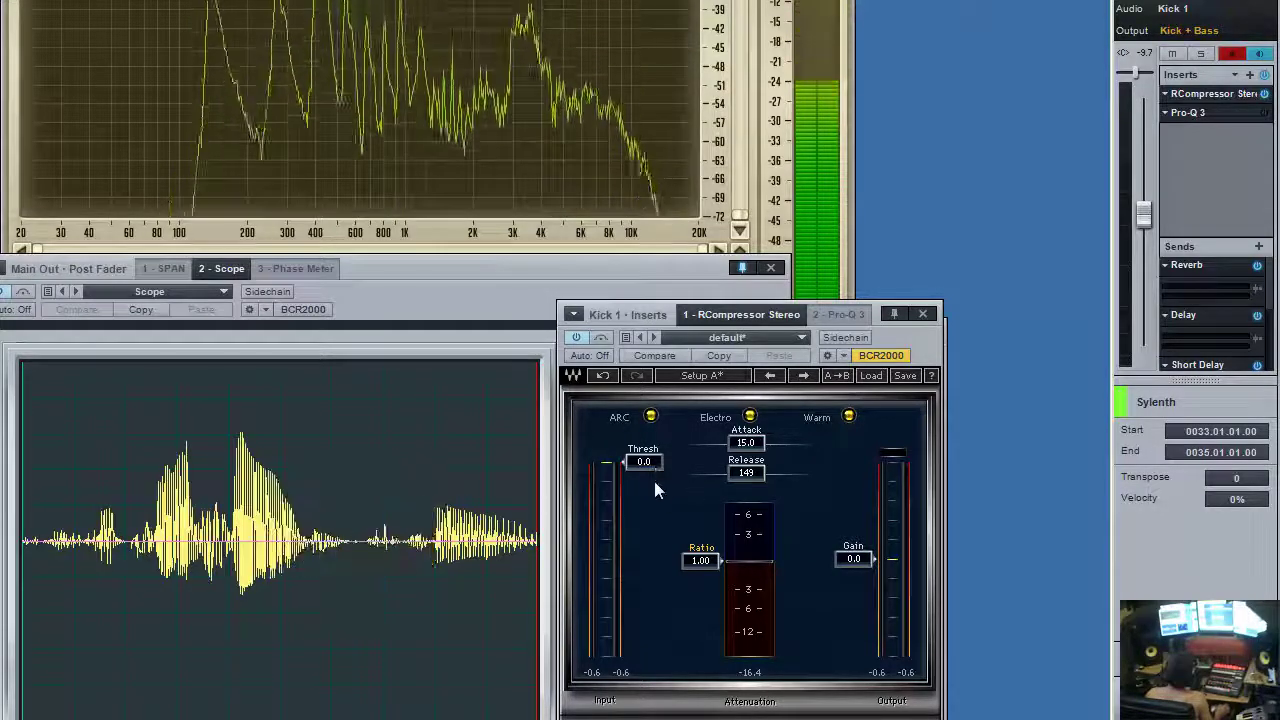
# Set Kick 1's RCompressor threshold to -8.4 dB and ratio to 4.17
pyautogui.moveTo(658, 485); pyautogui.dragTo(654, 510)
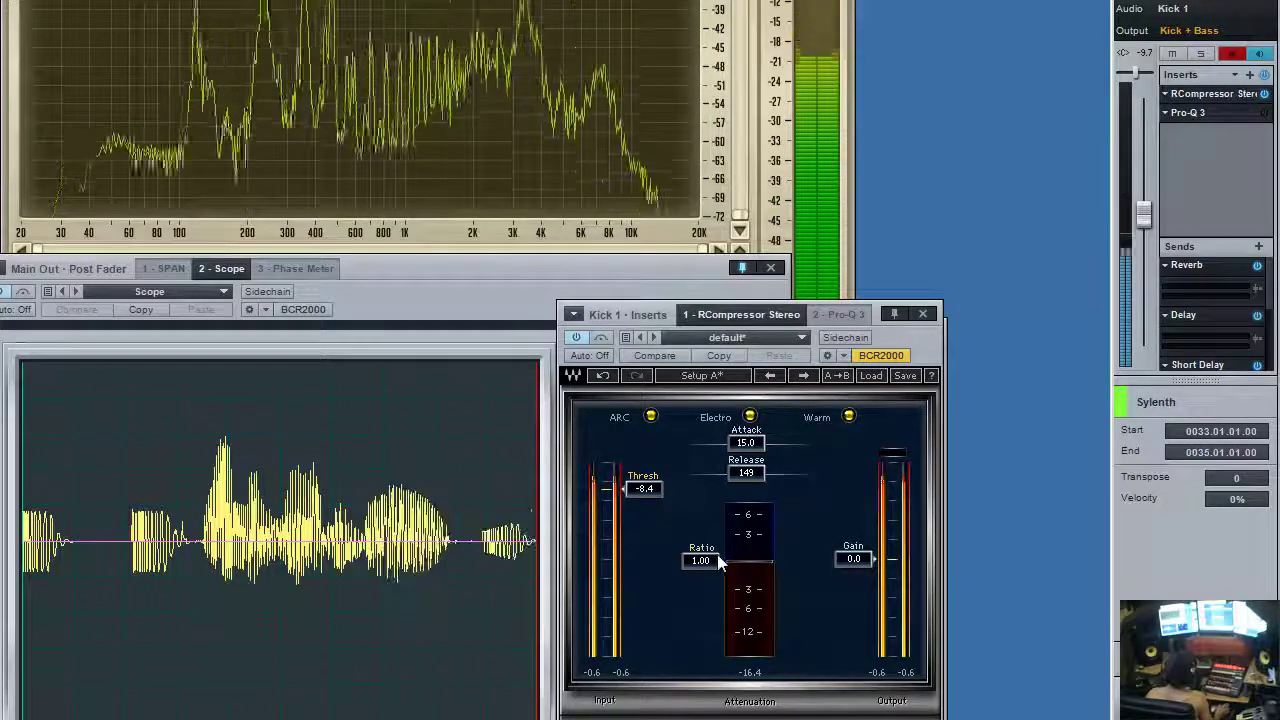
pyautogui.moveTo(718, 562); pyautogui.dragTo(720, 623)
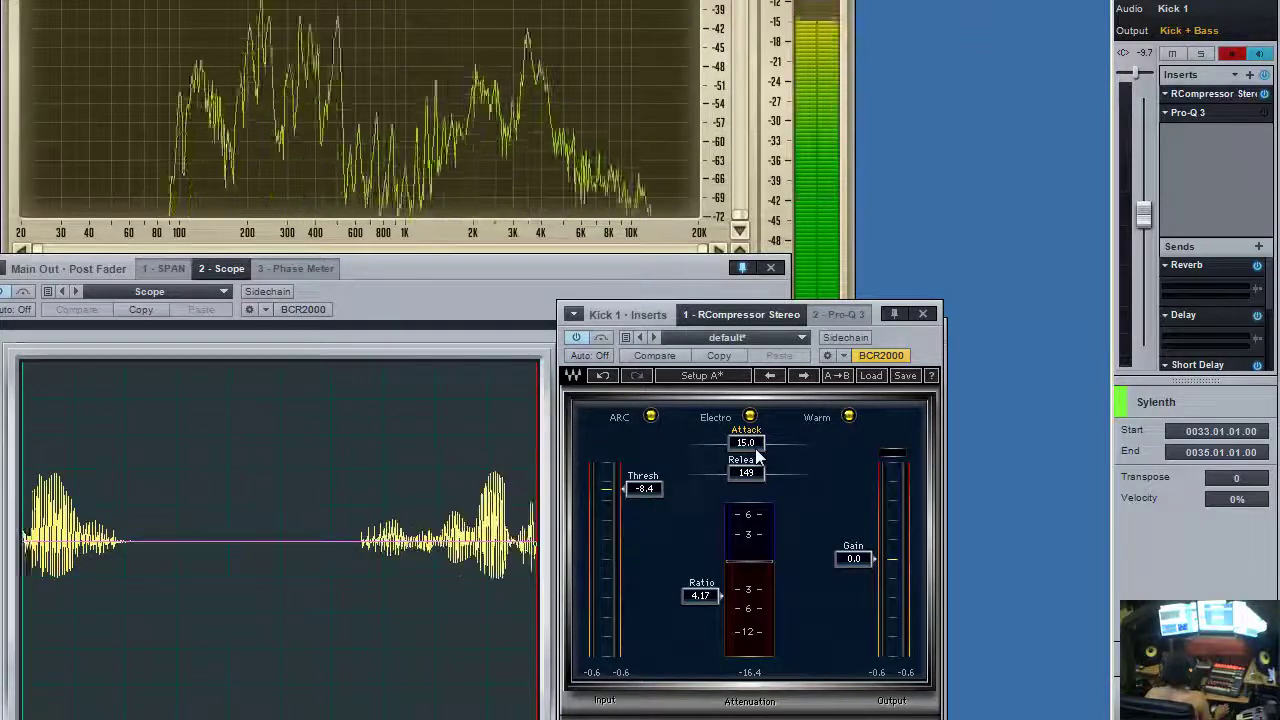
# Sweep the RCompressor attack from 0.50 to 500 and back, then settle it at 37.0
pyautogui.moveTo(757, 455); pyautogui.dragTo(240, 557)
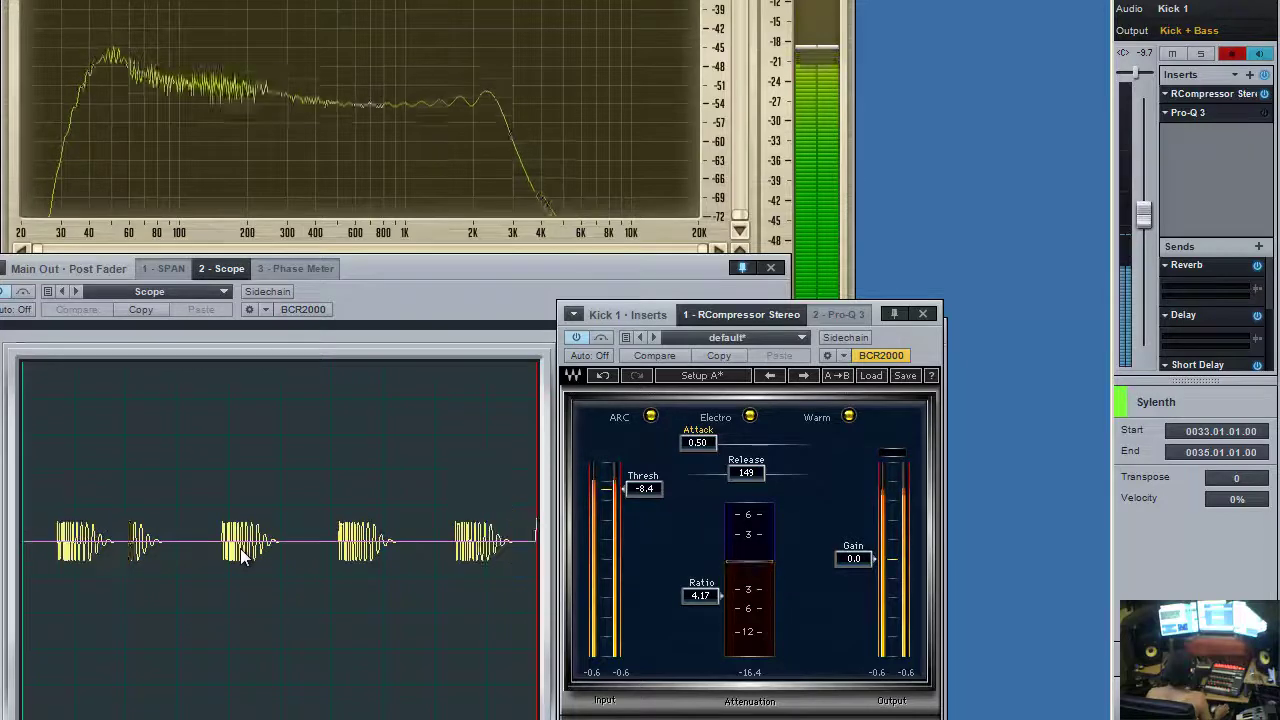
pyautogui.moveTo(240, 548); pyautogui.dragTo(1000, 550)
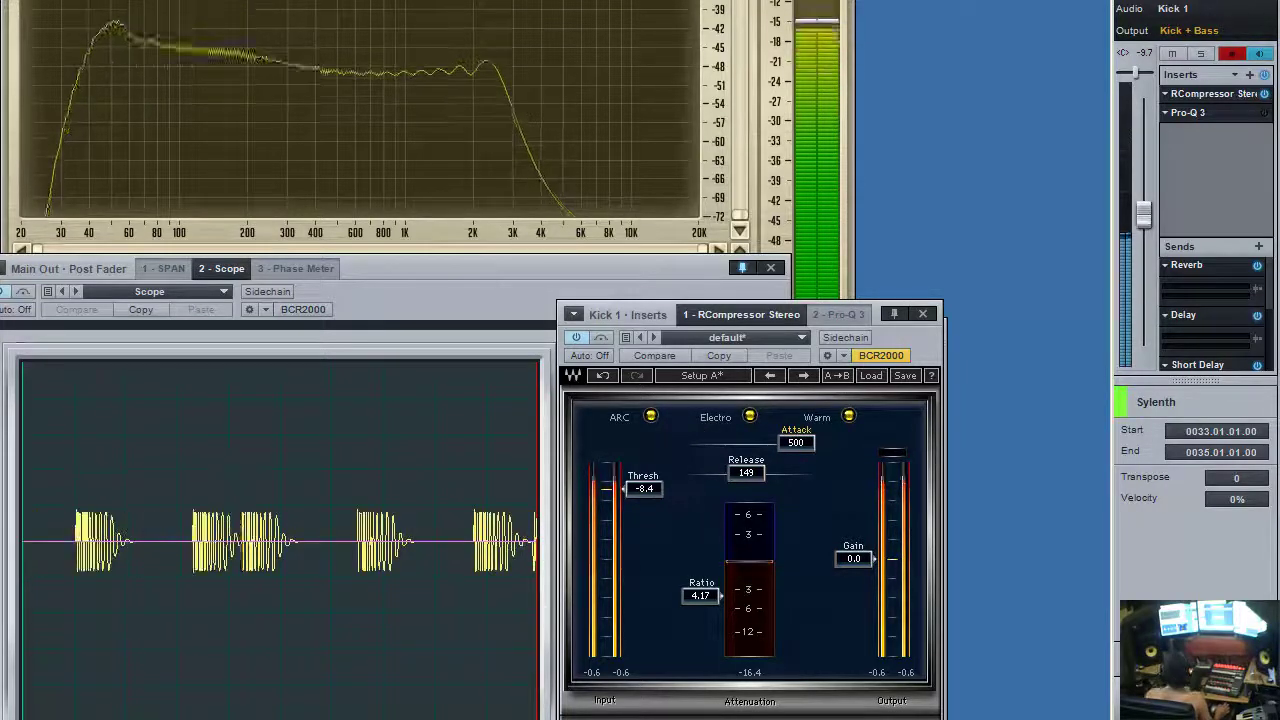
pyautogui.moveTo(1000, 550); pyautogui.dragTo(848, 442)
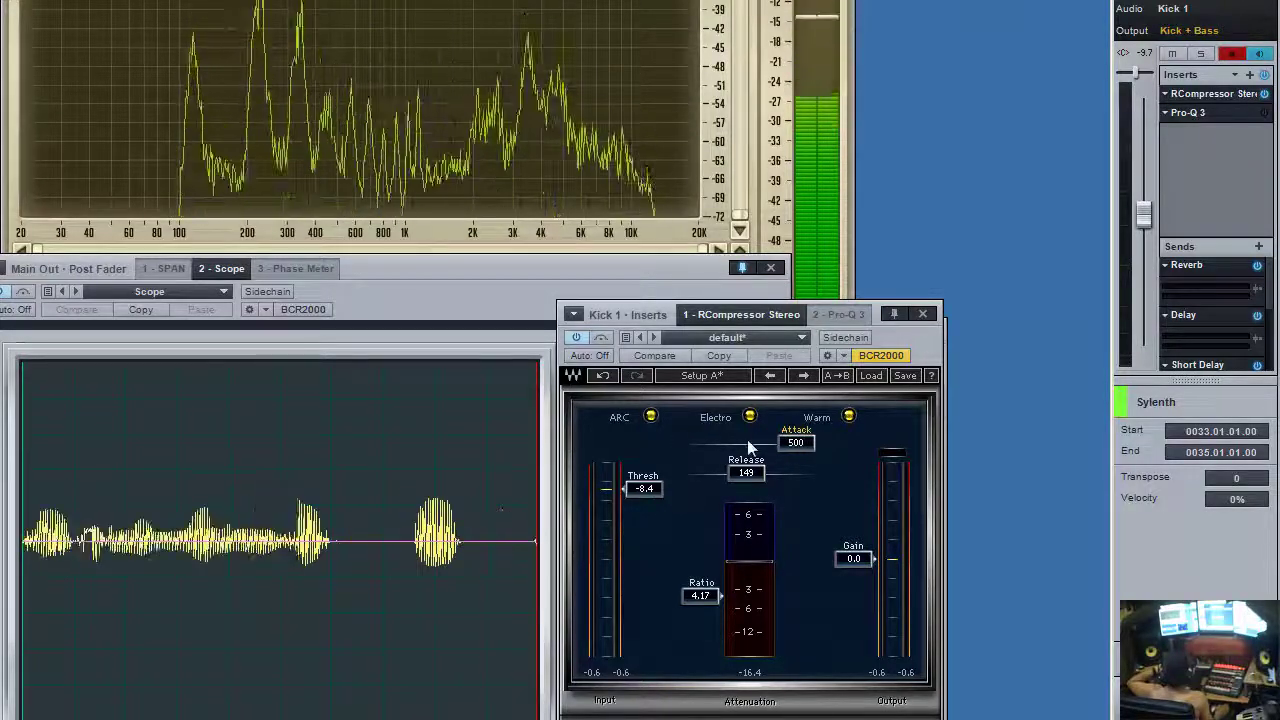
pyautogui.moveTo(800, 444); pyautogui.dragTo(657, 442)
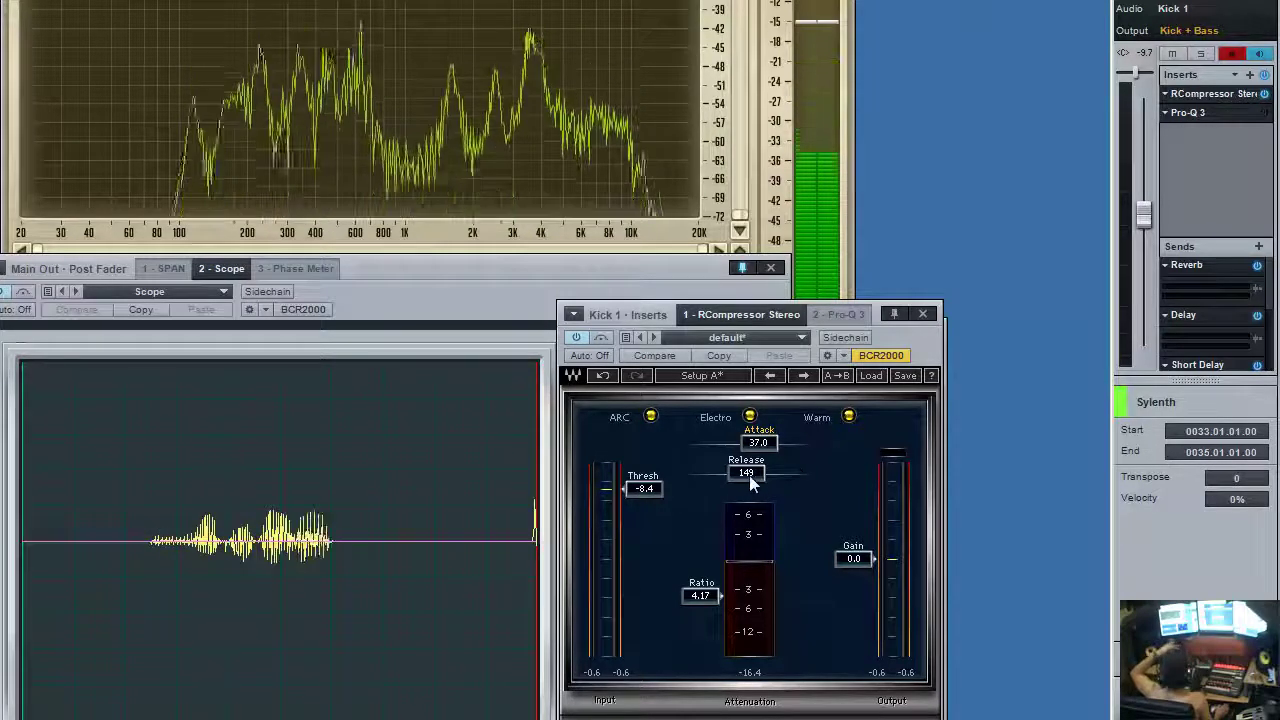
# Try the release at its 5.00 and 5000 extremes, then set it to 122
pyautogui.moveTo(749, 474); pyautogui.dragTo(1130, 428)
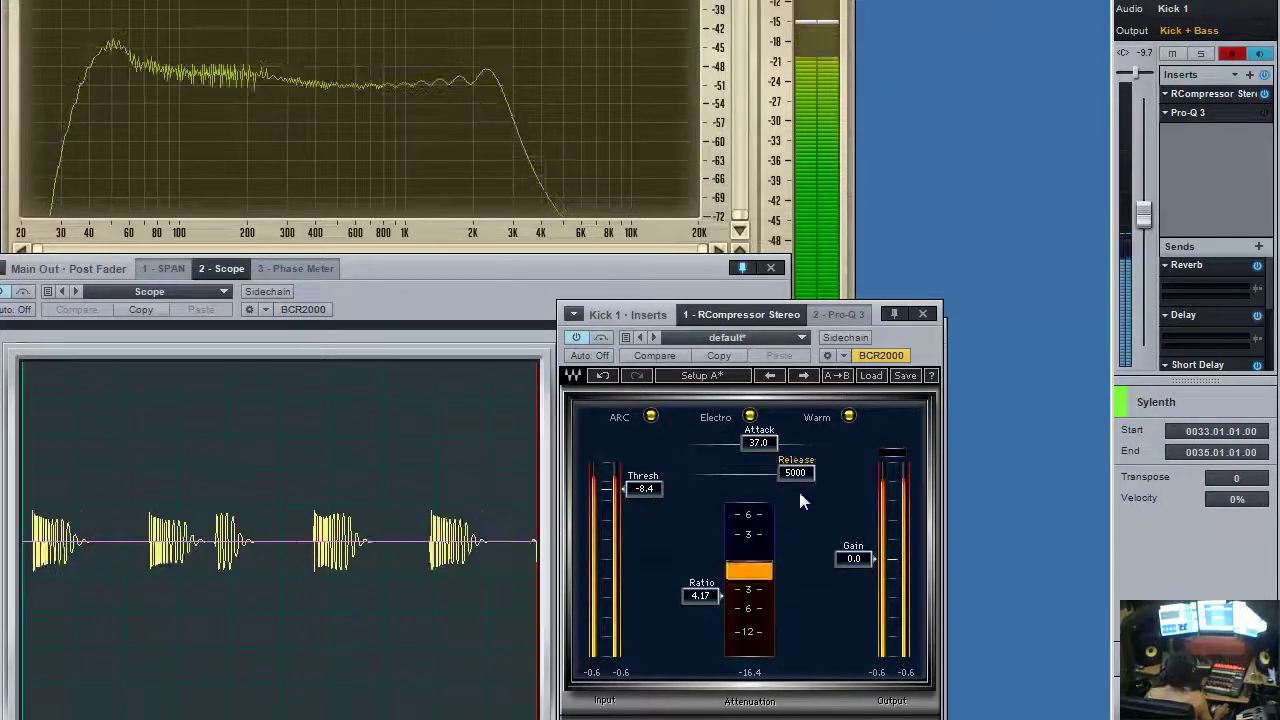
pyautogui.moveTo(798, 488); pyautogui.dragTo(697, 472)
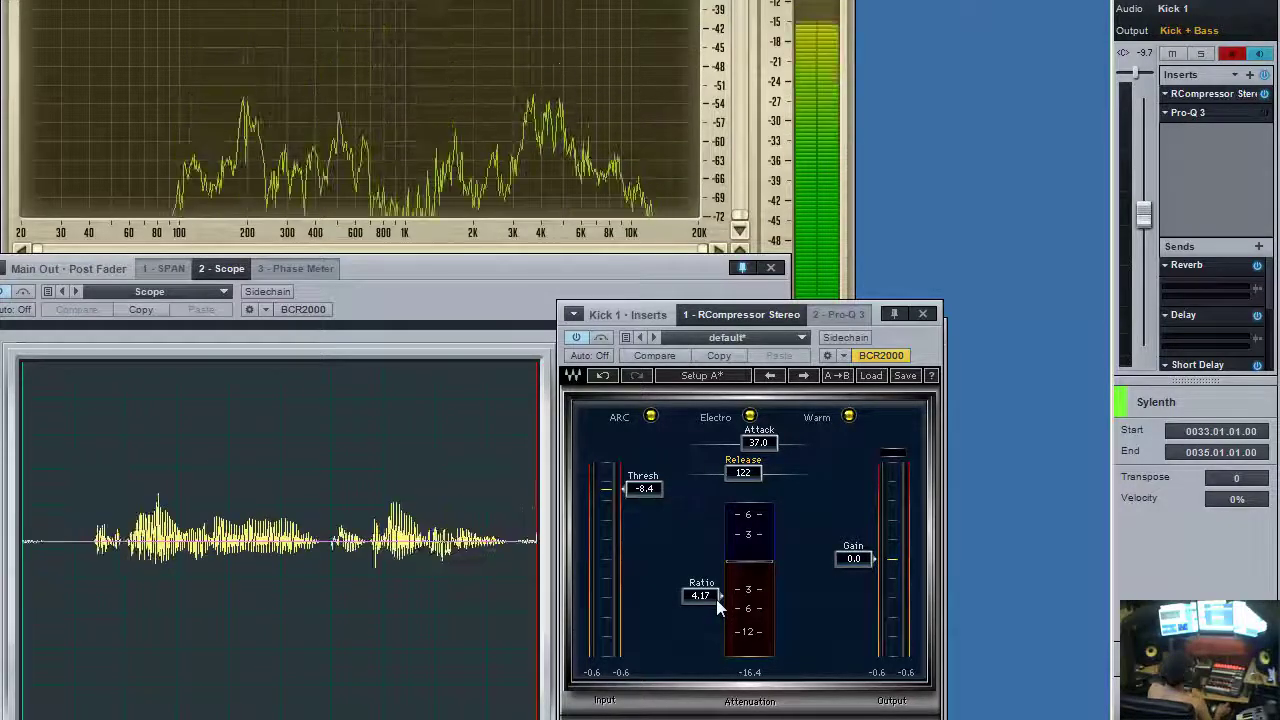
# Drag the Ratio handle on Kick 1's RCompressor from 4.17 down to 0.72
pyautogui.moveTo(716, 599); pyautogui.dragTo(724, 521)
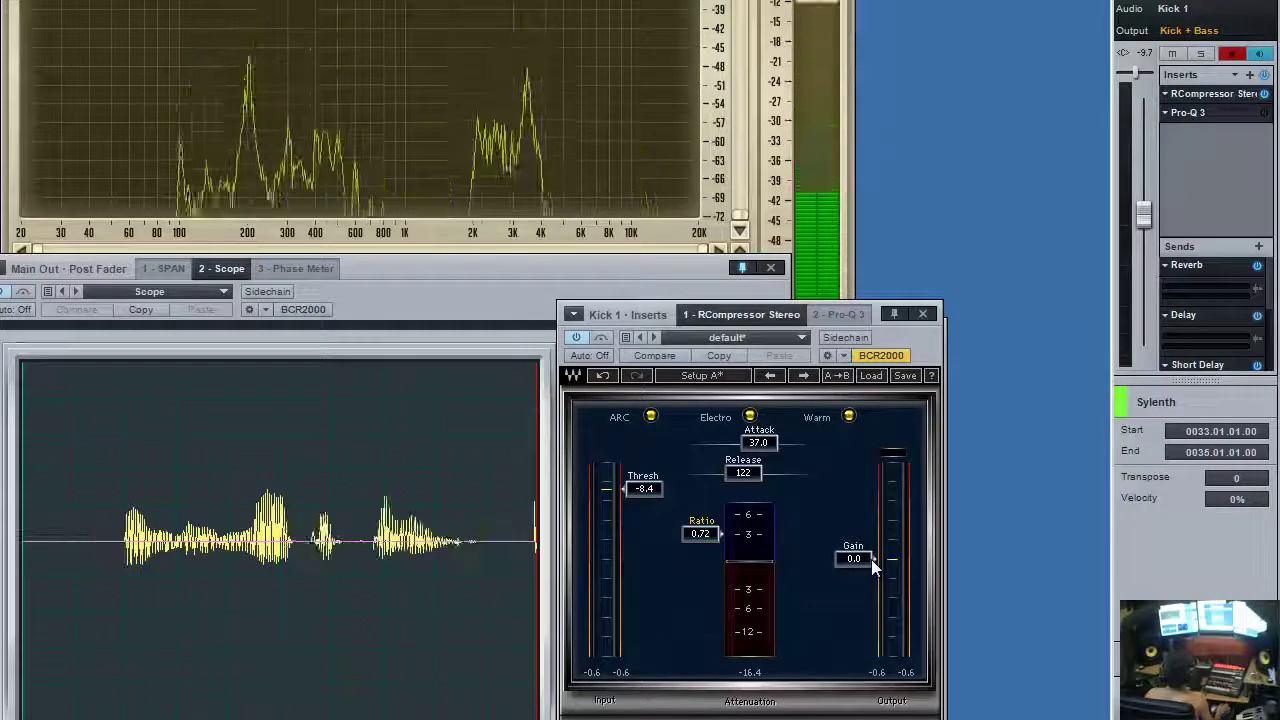
# Pull the RCompressor output Gain fader down to -7.5 dB of makeup gain
pyautogui.moveTo(874, 583); pyautogui.dragTo(878, 624)
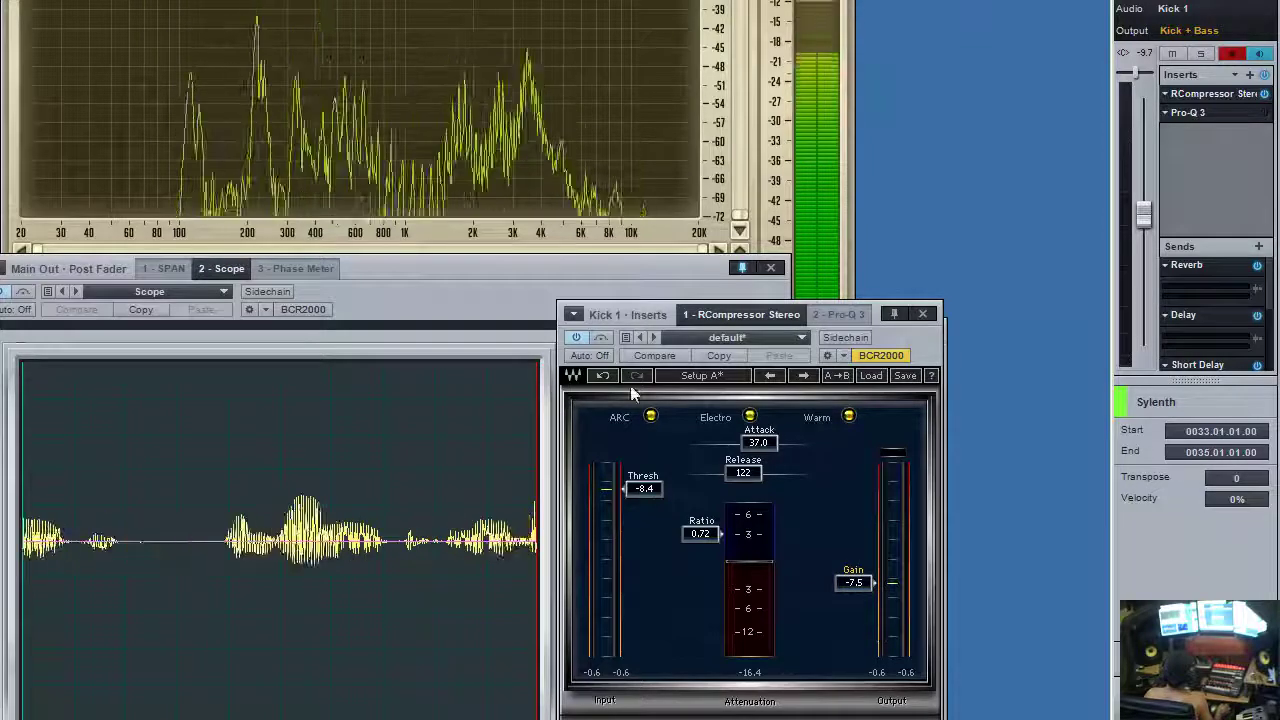